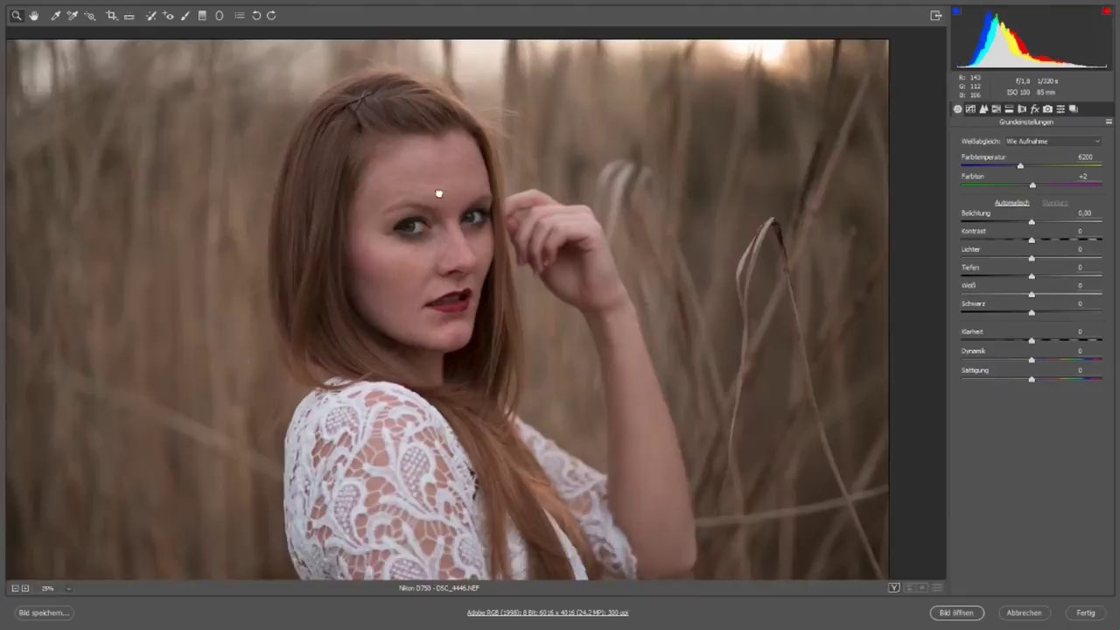
Step: Zoom and centre the face in the Camera Raw preview, then hold Shift to get Objekt öffnen
{"action": "left_click", "coordinate": [438, 193]}
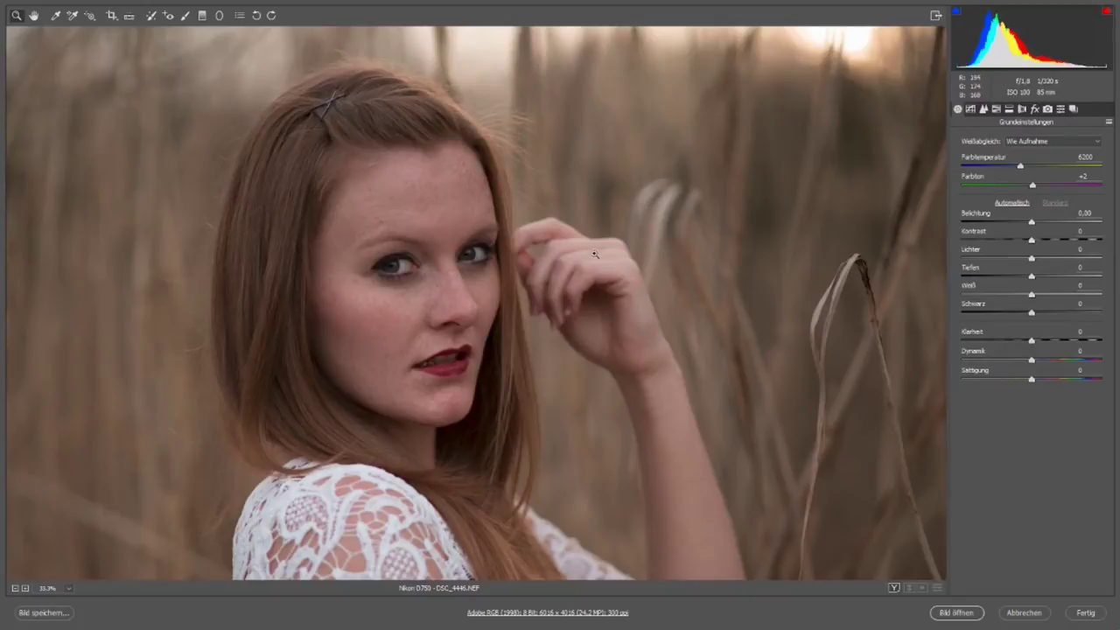
{"action": "left_click_drag", "start_coordinate": [492, 332], "coordinate": [580, 230]}
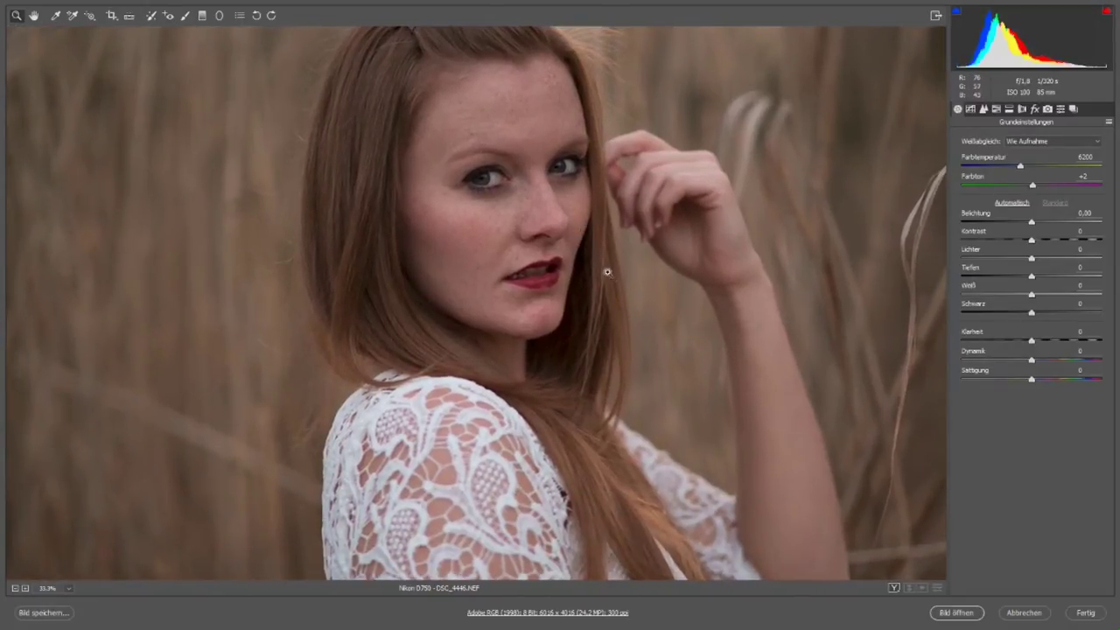
{"action": "key", "text": "shift"}
Step: Open DSC_4446.NEF as a smart object converted to sRGB, and close the Selective Tool panel
{"action": "left_click", "coordinate": [959, 615], "text": "shift"}
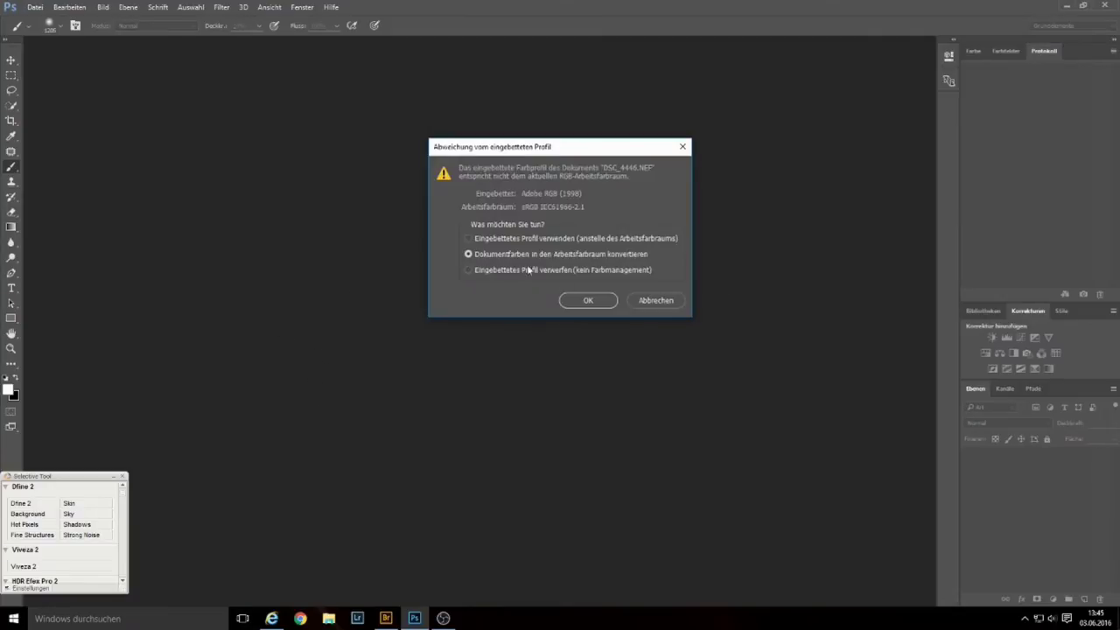
{"action": "left_click", "coordinate": [588, 301]}
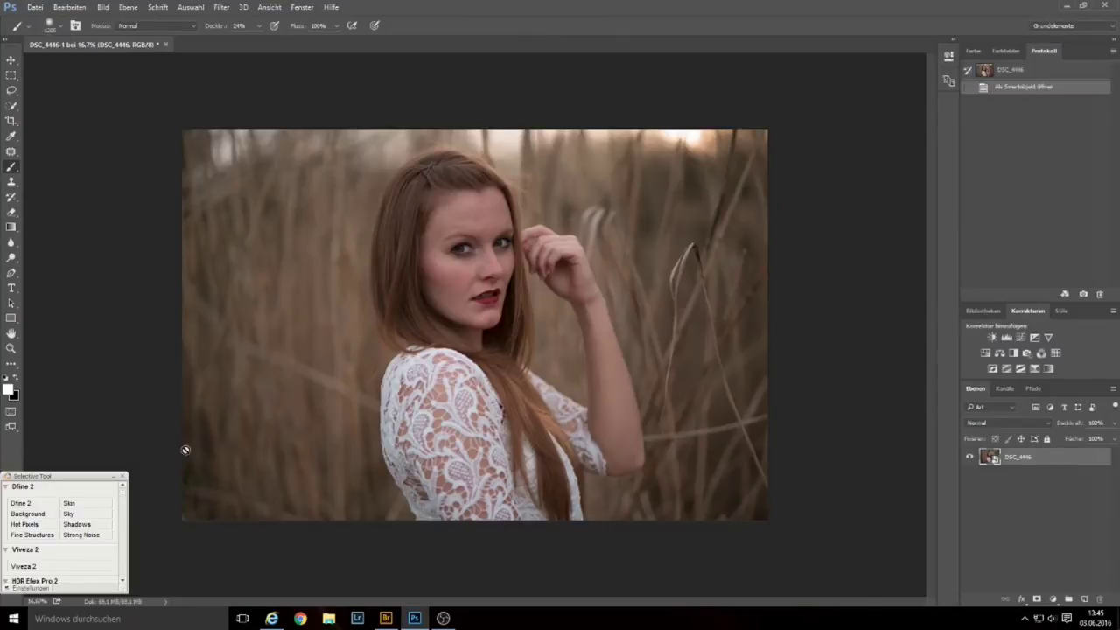
{"action": "left_click", "coordinate": [124, 478]}
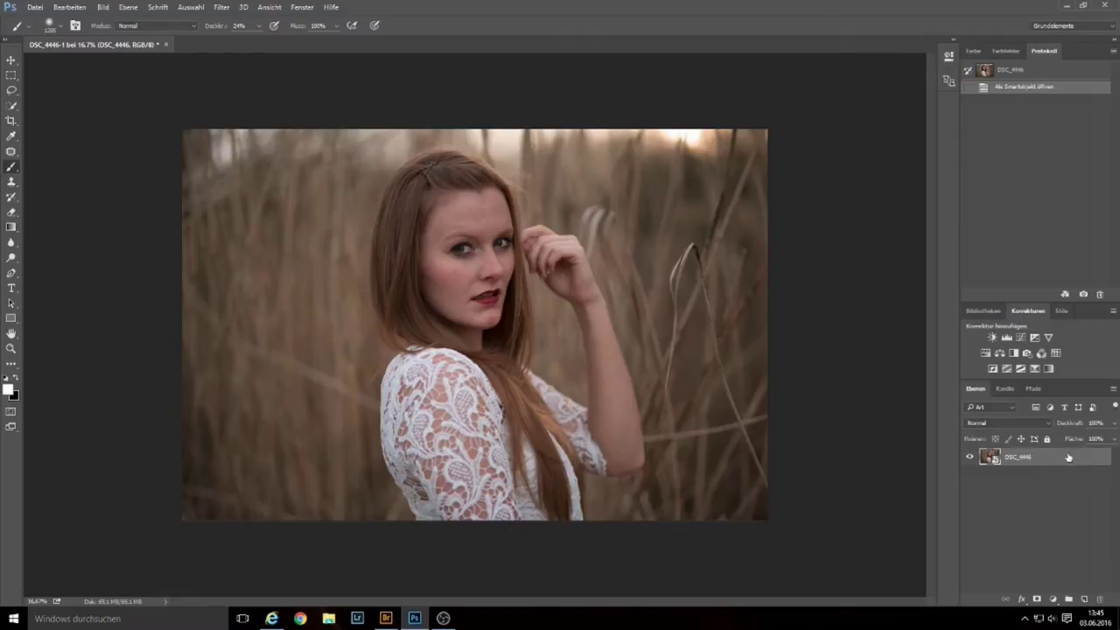
Step: Duplicate the layer as an independent smart object, DSC_4446 Kopie, via Neues Smartobjekt durch Kopie
{"action": "right_click", "coordinate": [1068, 463]}
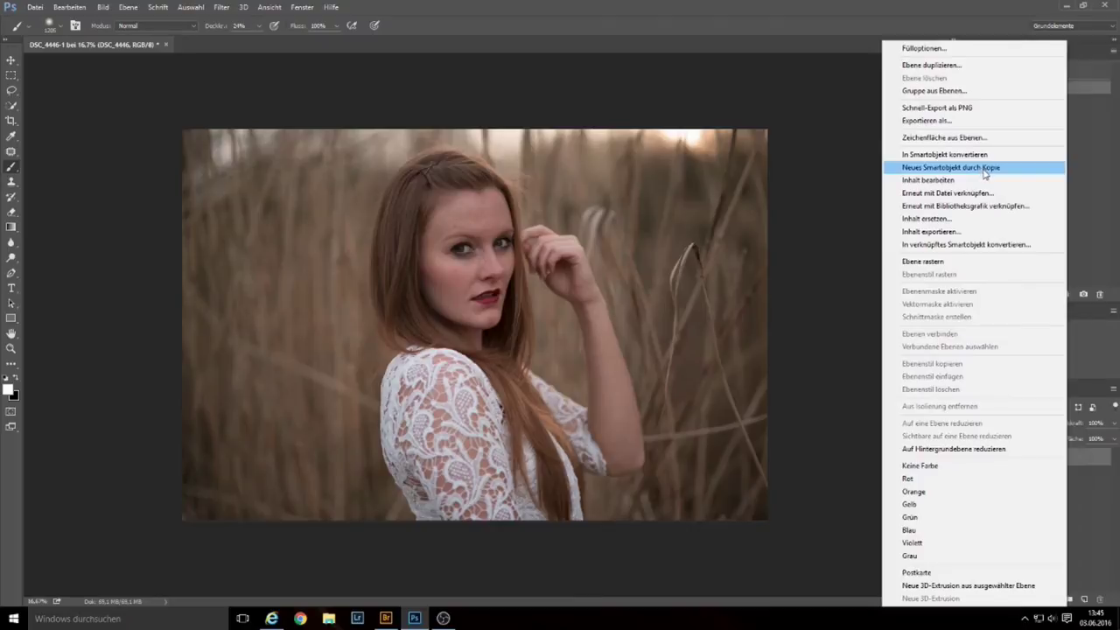
{"action": "left_click", "coordinate": [986, 169]}
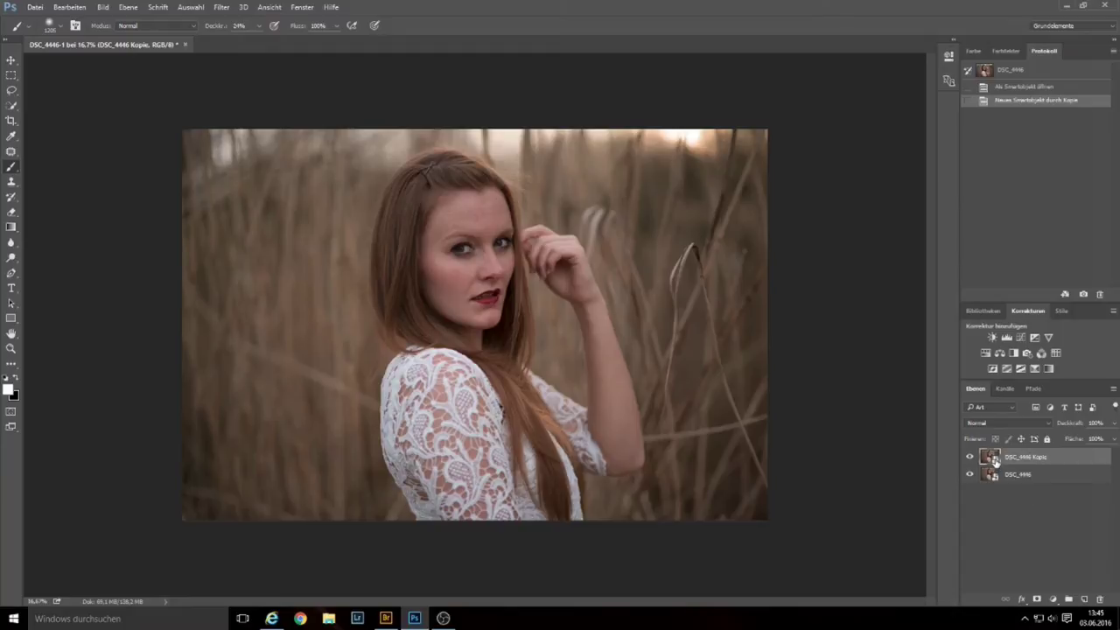
{"action": "left_click", "coordinate": [224, 9]}
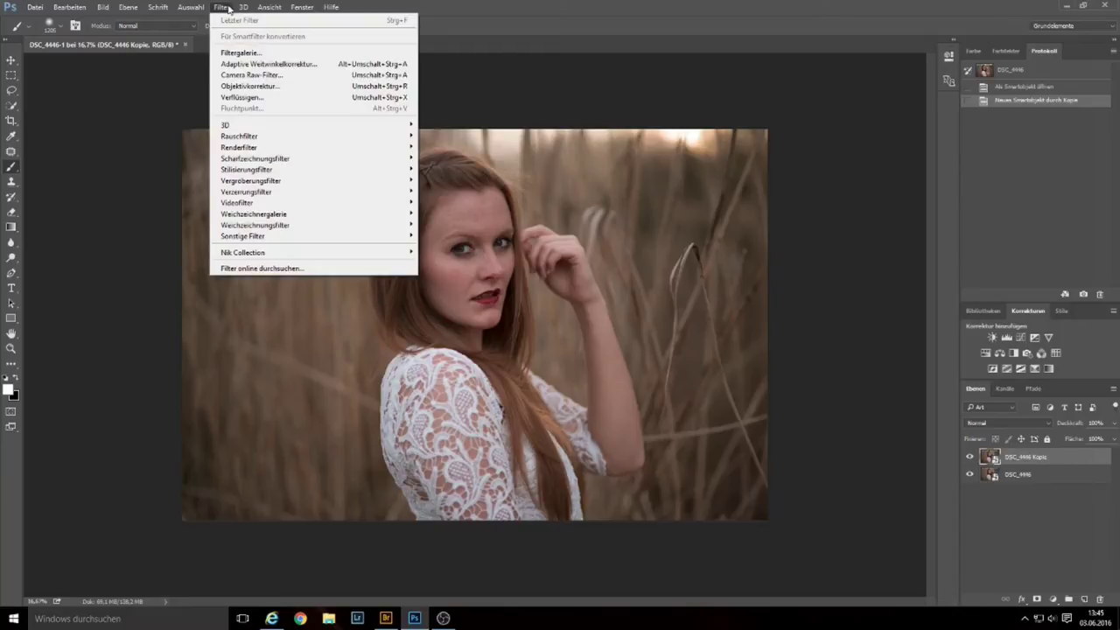
Step: Launch Filter > Camera Raw-Filter on the DSC_4446 Kopie layer
{"action": "left_click", "coordinate": [263, 77]}
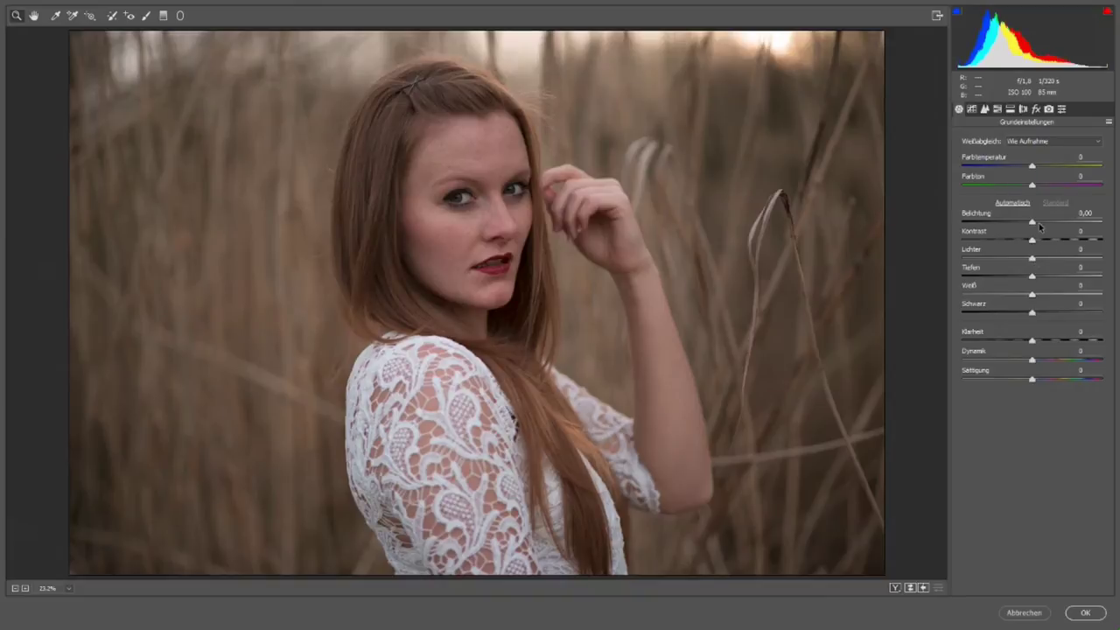
Step: Tune the basic tones to Belichtung +0,30, Lichter +2, Weiß +3 and Schwarz +5
{"action": "left_click_drag", "start_coordinate": [1033, 224], "coordinate": [1036, 224]}
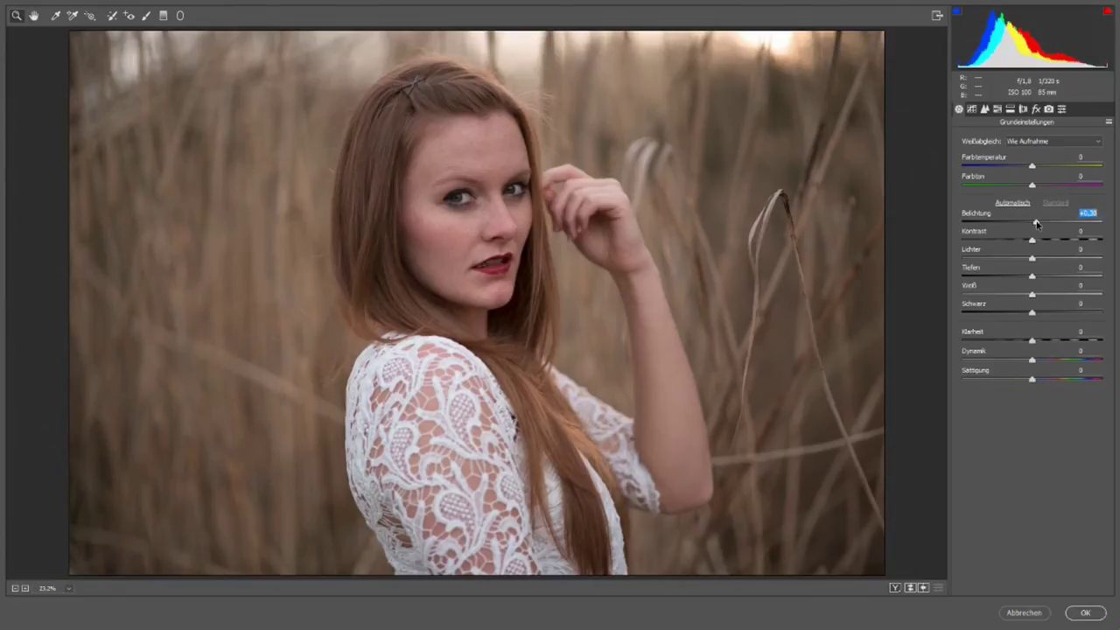
{"action": "left_click_drag", "start_coordinate": [1039, 225], "coordinate": [1037, 225]}
{"action": "left_click_drag", "start_coordinate": [1031, 239], "coordinate": [1032, 240]}
{"action": "left_click_drag", "start_coordinate": [1033, 260], "coordinate": [1033, 259]}
{"action": "mouse_move", "coordinate": [1033, 278]}
{"action": "left_mouse_down"}
{"action": "mouse_move", "coordinate": [1019, 277]}
{"action": "mouse_move", "coordinate": [1041, 280]}
{"action": "mouse_move", "coordinate": [1030, 281]}
{"action": "left_mouse_up"}
{"action": "mouse_move", "coordinate": [1032, 294]}
{"action": "left_mouse_down"}
{"action": "mouse_move", "coordinate": [1010, 299]}
{"action": "mouse_move", "coordinate": [1045, 306]}
{"action": "mouse_move", "coordinate": [1002, 306]}
{"action": "mouse_move", "coordinate": [1078, 322]}
{"action": "mouse_move", "coordinate": [1002, 318]}
{"action": "mouse_move", "coordinate": [1098, 326]}
{"action": "mouse_move", "coordinate": [1018, 320]}
{"action": "mouse_move", "coordinate": [1038, 322]}
{"action": "left_mouse_up"}
{"action": "left_click_drag", "start_coordinate": [1032, 313], "coordinate": [1035, 323]}
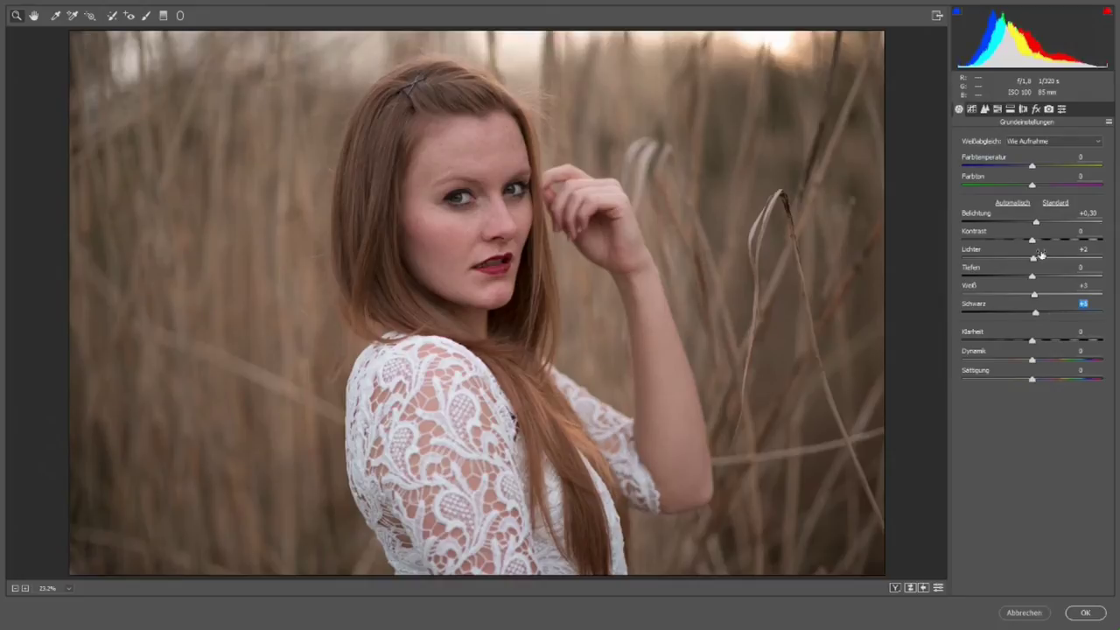
Step: Readjust the Schwarz slider, keeping blacks at +5
{"action": "left_click_drag", "start_coordinate": [1038, 316], "coordinate": [1035, 315]}
{"action": "left_click", "coordinate": [1079, 302]}
{"action": "left_click_drag", "start_coordinate": [1032, 315], "coordinate": [1037, 318]}
Step: Set Klarheit to about +6 after testing and resetting it
{"action": "mouse_move", "coordinate": [1032, 341]}
{"action": "left_mouse_down"}
{"action": "mouse_move", "coordinate": [1072, 348]}
{"action": "mouse_move", "coordinate": [1036, 346]}
{"action": "left_mouse_up"}
{"action": "left_click_drag", "start_coordinate": [986, 341], "coordinate": [961, 341]}
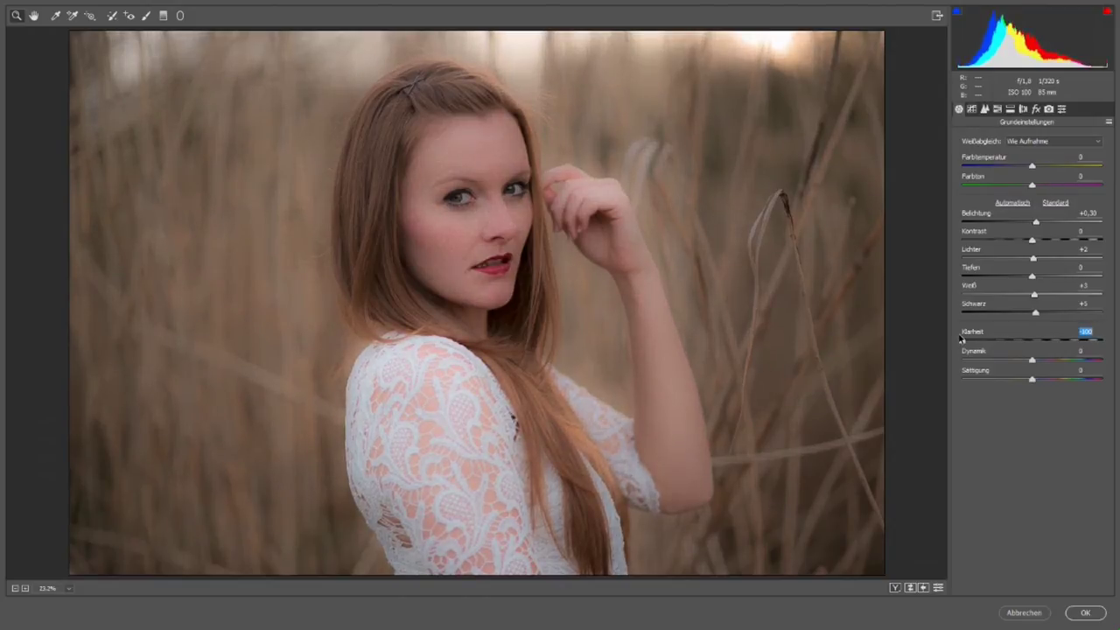
{"action": "double_click", "coordinate": [962, 339]}
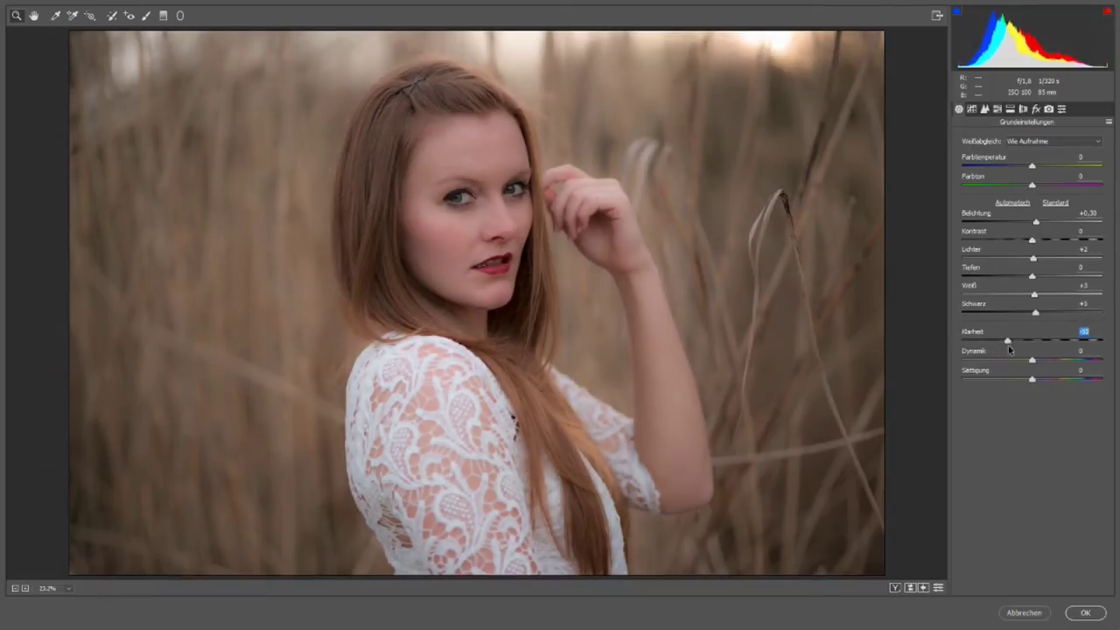
{"action": "key", "text": "Up"}
{"action": "key", "text": "Up"}
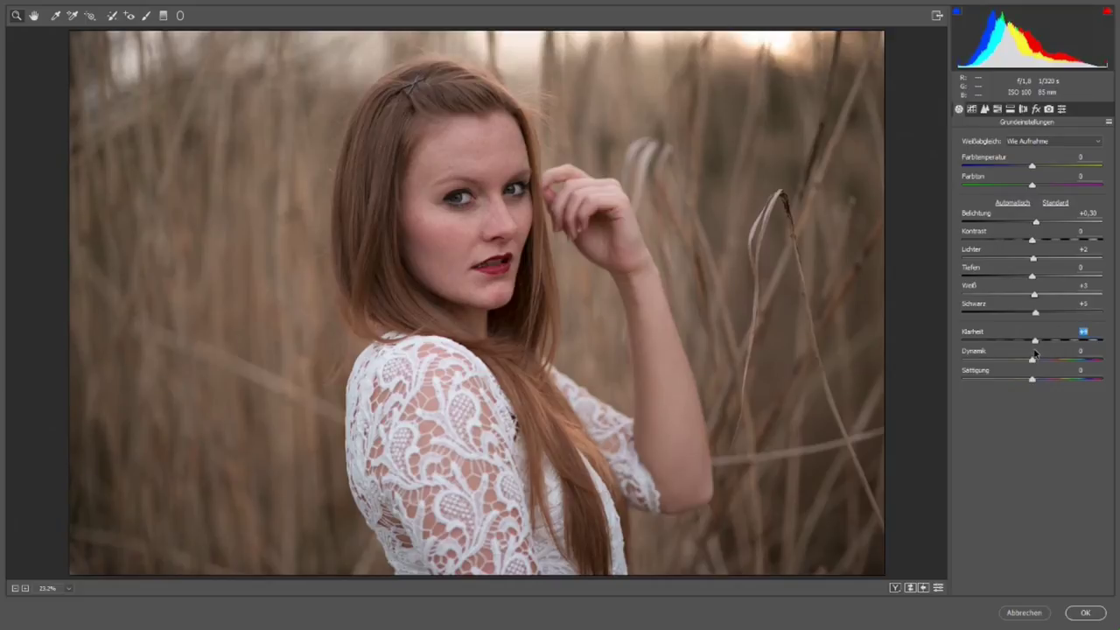
{"action": "key", "text": "Up"}
{"action": "key", "text": "Up"}
Step: Set Details sharpening to Betrag 60, Radius 0,6, Detail 25, and zoom in on the face to check
{"action": "left_click", "coordinate": [984, 109]}
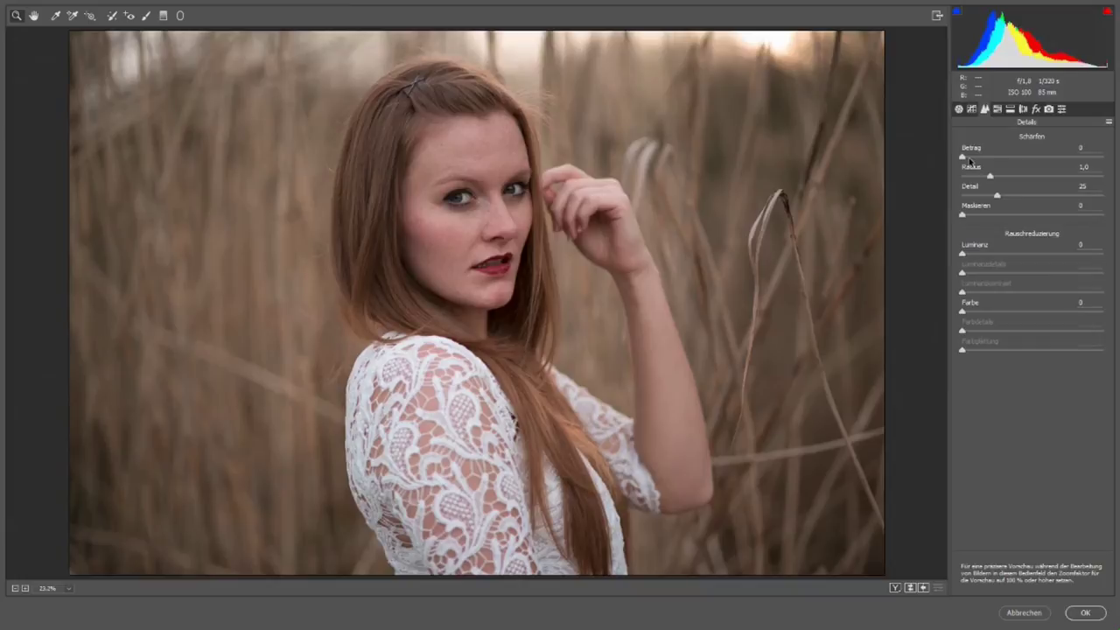
{"action": "left_click_drag", "start_coordinate": [989, 177], "coordinate": [963, 184]}
{"action": "mouse_move", "coordinate": [963, 159]}
{"action": "left_mouse_down"}
{"action": "mouse_move", "coordinate": [1103, 176]}
{"action": "mouse_move", "coordinate": [1022, 165]}
{"action": "left_mouse_up"}
{"action": "left_click", "coordinate": [494, 200]}
{"action": "left_click", "coordinate": [543, 265]}
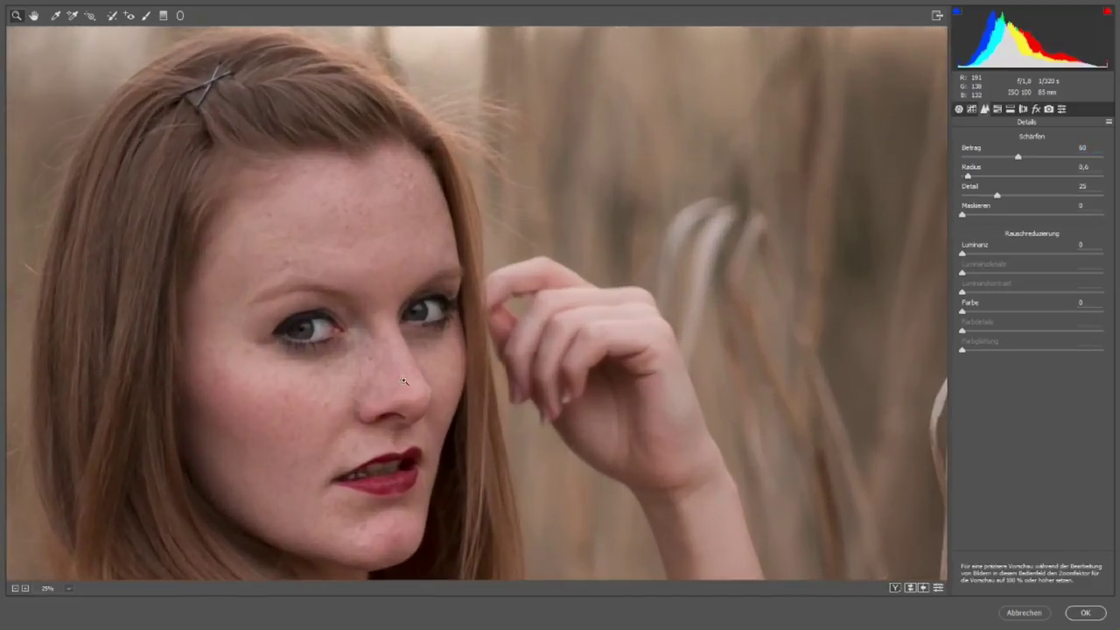
{"action": "mouse_move", "coordinate": [384, 390]}
{"action": "left_mouse_down"}
{"action": "mouse_move", "coordinate": [492, 285]}
{"action": "mouse_move", "coordinate": [582, 229]}
{"action": "mouse_move", "coordinate": [532, 295]}
{"action": "left_mouse_up"}
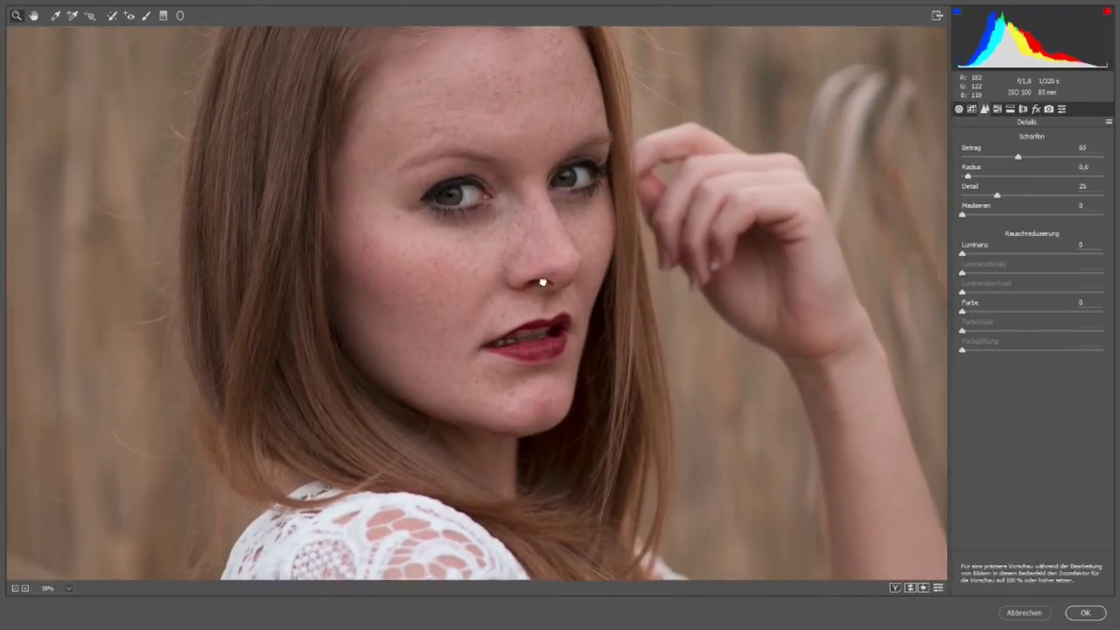
Step: Show Objektivkorrekturen with chromatic aberration removal on, and zoom the preview out to 25%
{"action": "left_click", "coordinate": [1022, 109]}
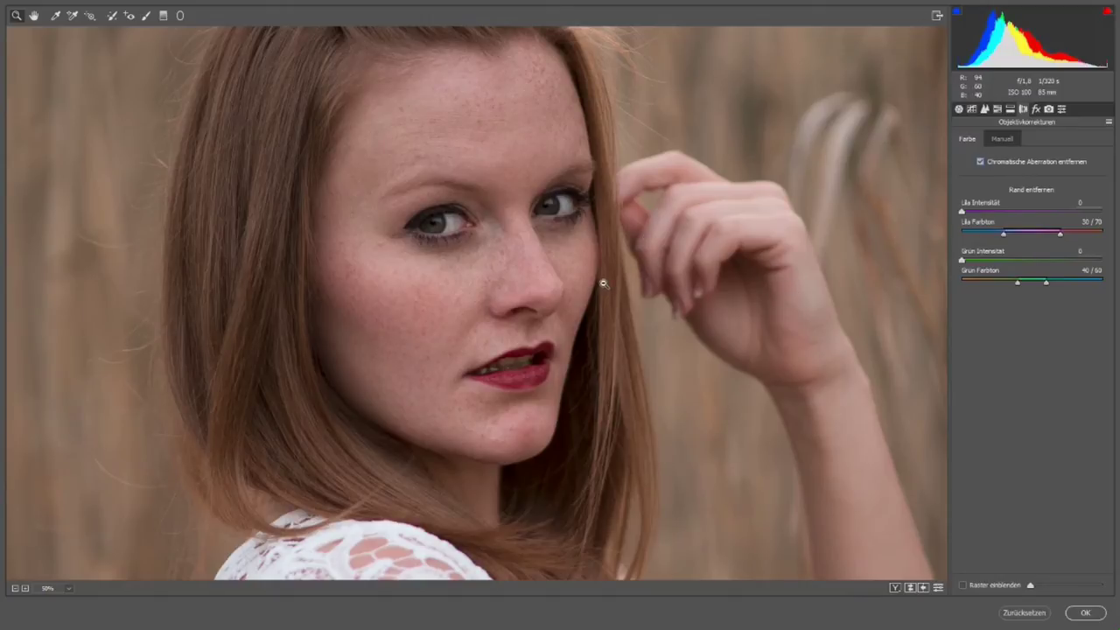
{"action": "scroll", "coordinate": [604, 289], "scroll_direction": "down", "scroll_amount": 1}
{"action": "scroll", "coordinate": [561, 323], "scroll_direction": "down", "scroll_amount": 2}
{"action": "scroll", "coordinate": [547, 342], "scroll_direction": "down", "scroll_amount": 1}
{"action": "scroll", "coordinate": [596, 316], "scroll_direction": "down", "scroll_amount": 1}
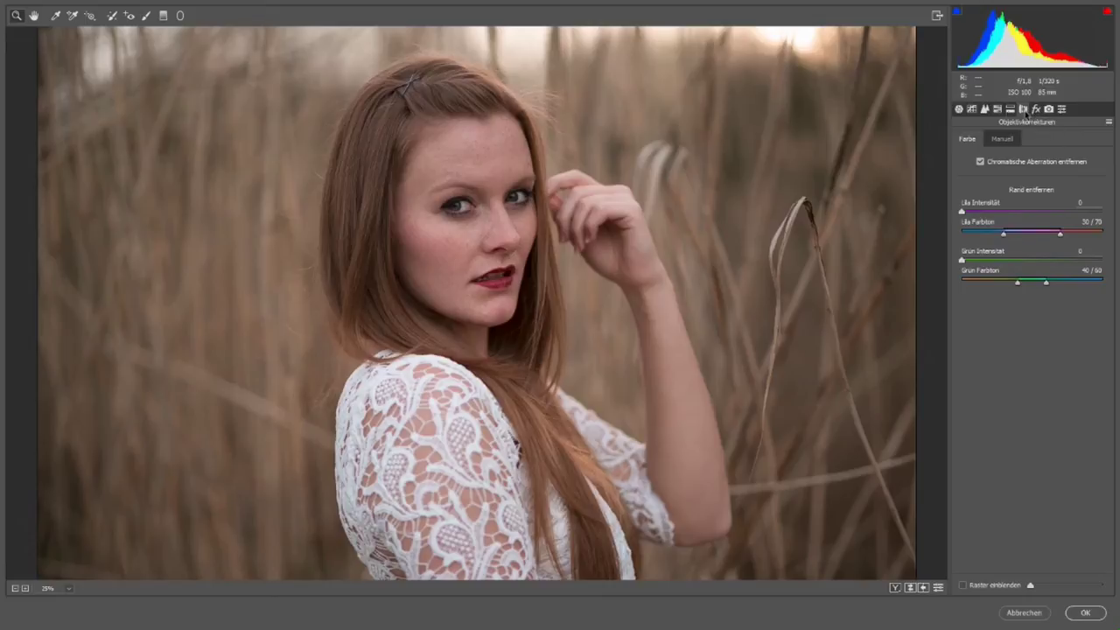
Step: In HSL Saturation, set the reds to -3
{"action": "left_click", "coordinate": [998, 110]}
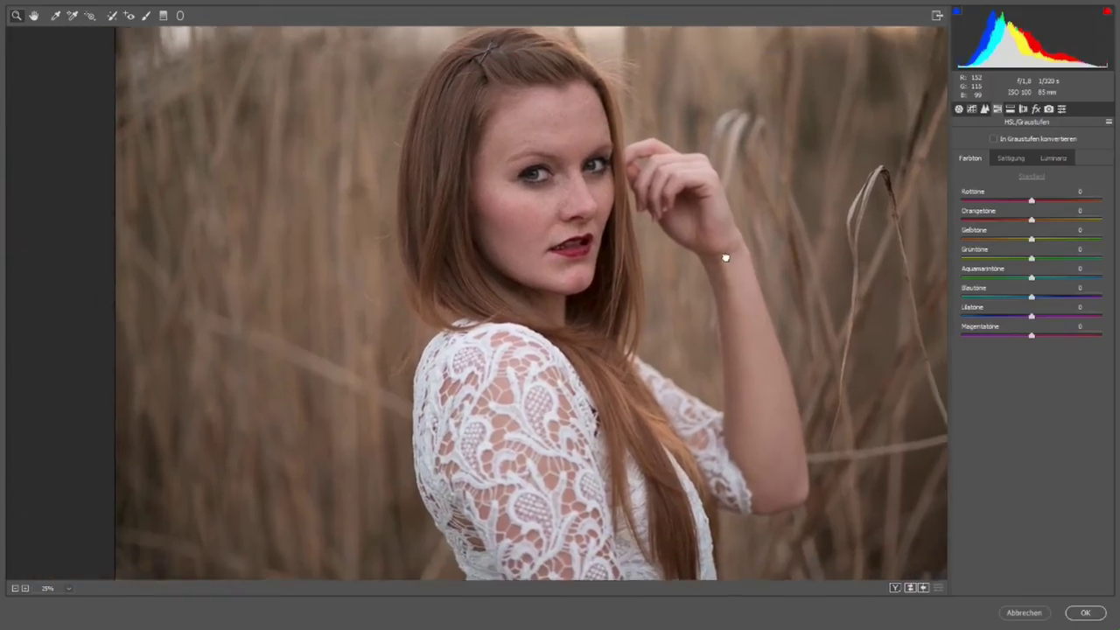
{"action": "key", "text": "ctrl+plus"}
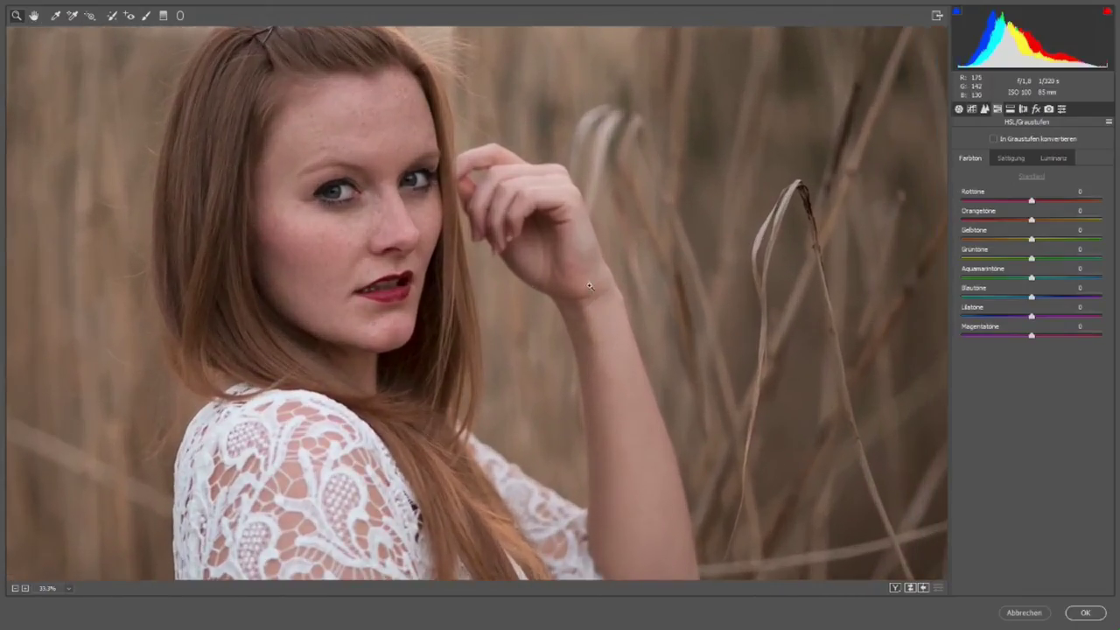
{"action": "key", "text": "ctrl+minus"}
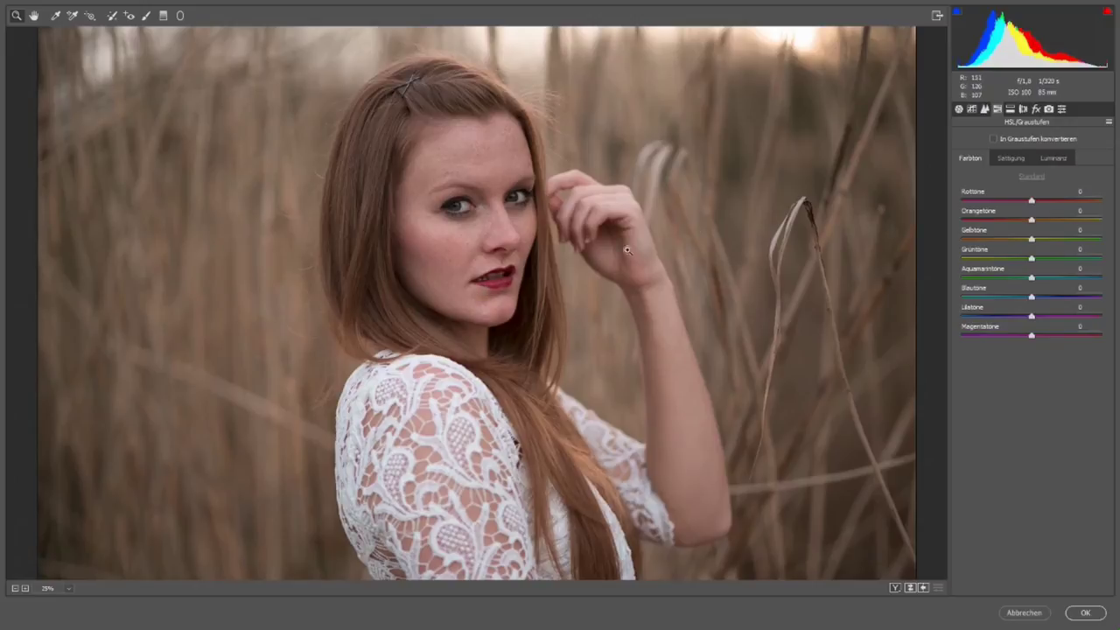
{"action": "left_click", "coordinate": [1012, 158]}
{"action": "left_click", "coordinate": [1054, 158]}
{"action": "left_click", "coordinate": [1017, 159]}
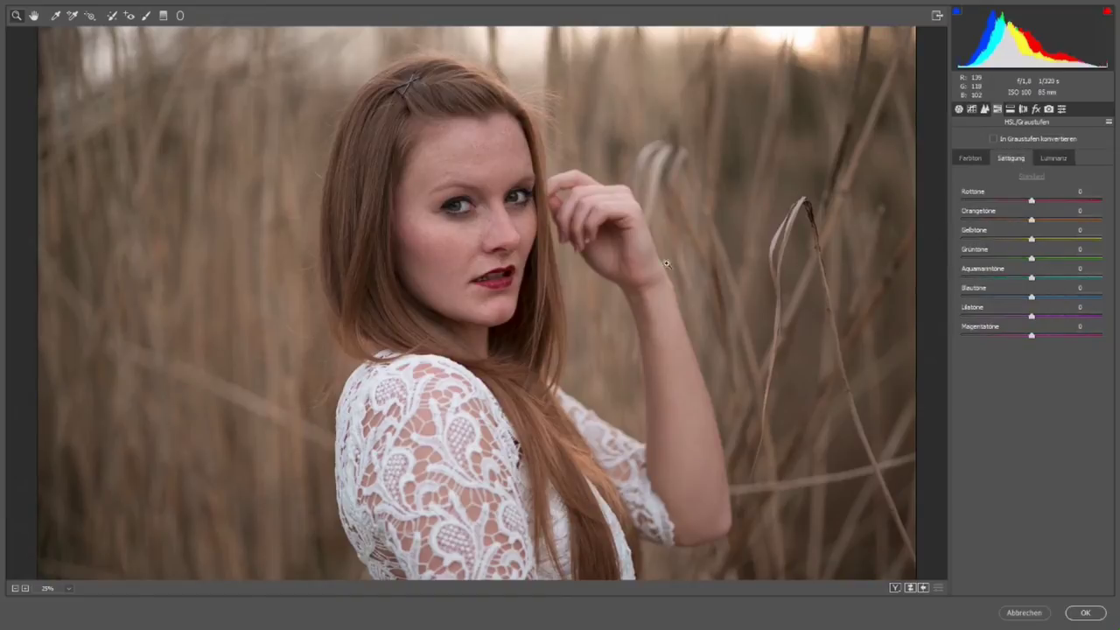
{"action": "mouse_move", "coordinate": [1032, 201]}
{"action": "left_mouse_down"}
{"action": "mouse_move", "coordinate": [1021, 204]}
{"action": "mouse_move", "coordinate": [1101, 224]}
{"action": "mouse_move", "coordinate": [1031, 216]}
{"action": "left_mouse_up"}
{"action": "type", "text": "0"}
{"action": "left_click_drag", "start_coordinate": [1030, 207], "coordinate": [1026, 208]}
Step: Set the orange saturation to +2
{"action": "left_click_drag", "start_coordinate": [1032, 219], "coordinate": [1056, 220]}
{"action": "key", "text": "Down"}
{"action": "key", "text": "Down"}
{"action": "key", "text": "Down"}
{"action": "double_click", "coordinate": [1049, 224]}
{"action": "left_click_drag", "start_coordinate": [1032, 224], "coordinate": [1040, 228]}
{"action": "left_click_drag", "start_coordinate": [1038, 228], "coordinate": [1036, 228]}
{"action": "right_click", "coordinate": [1097, 247]}
{"action": "left_click", "coordinate": [1003, 459]}
Step: Return the yellow and magenta saturation to 0 after trying boosts
{"action": "mouse_move", "coordinate": [1030, 240]}
{"action": "left_mouse_down"}
{"action": "mouse_move", "coordinate": [1054, 240]}
{"action": "mouse_move", "coordinate": [1040, 258]}
{"action": "left_mouse_up"}
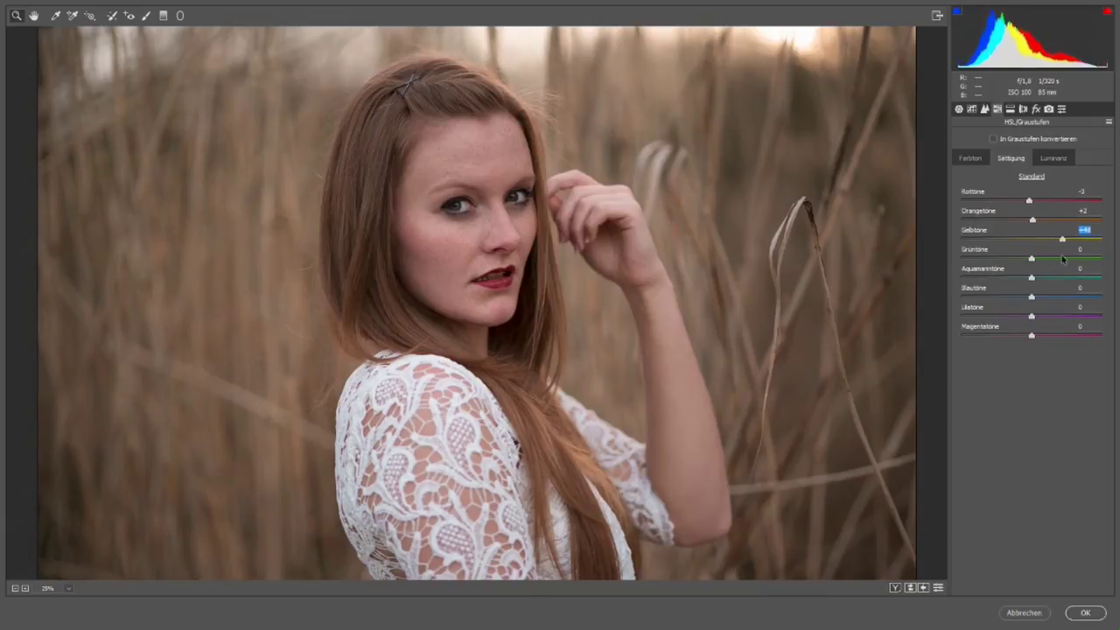
{"action": "type", "text": "0"}
{"action": "left_click", "coordinate": [1066, 272]}
{"action": "mouse_move", "coordinate": [1031, 336]}
{"action": "left_mouse_down"}
{"action": "mouse_move", "coordinate": [1048, 337]}
{"action": "mouse_move", "coordinate": [1006, 341]}
{"action": "mouse_move", "coordinate": [1065, 339]}
{"action": "mouse_move", "coordinate": [1020, 337]}
{"action": "left_mouse_up"}
{"action": "type", "text": "0"}
Step: In HSL Luminance, set the reds to +2
{"action": "left_click", "coordinate": [1058, 160]}
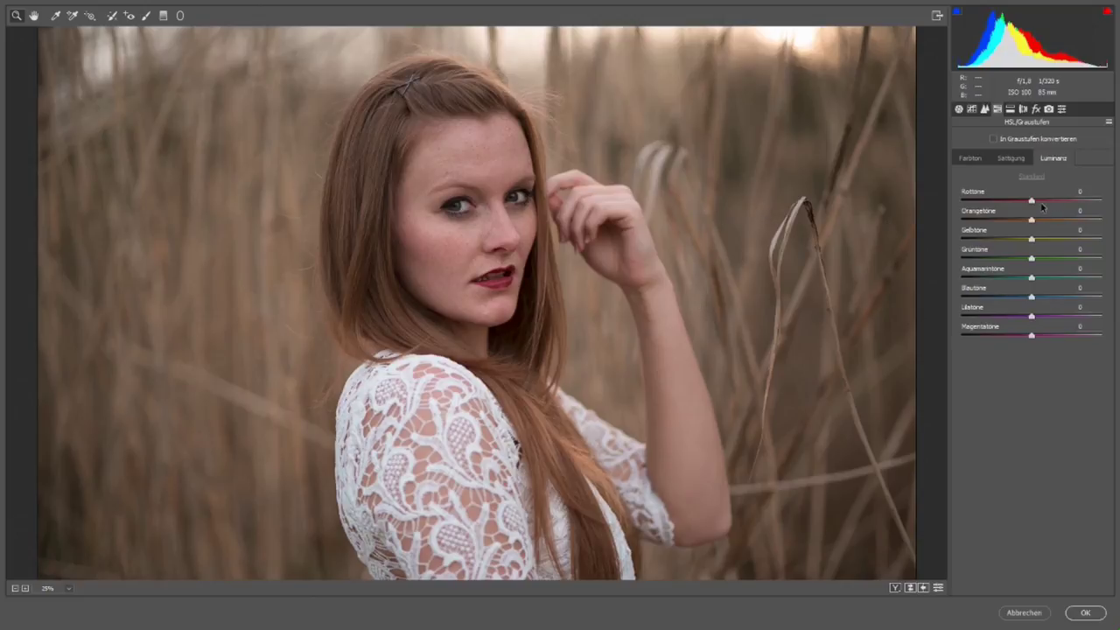
{"action": "mouse_move", "coordinate": [1033, 203]}
{"action": "left_mouse_down"}
{"action": "mouse_move", "coordinate": [1066, 217]}
{"action": "mouse_move", "coordinate": [992, 202]}
{"action": "left_mouse_up"}
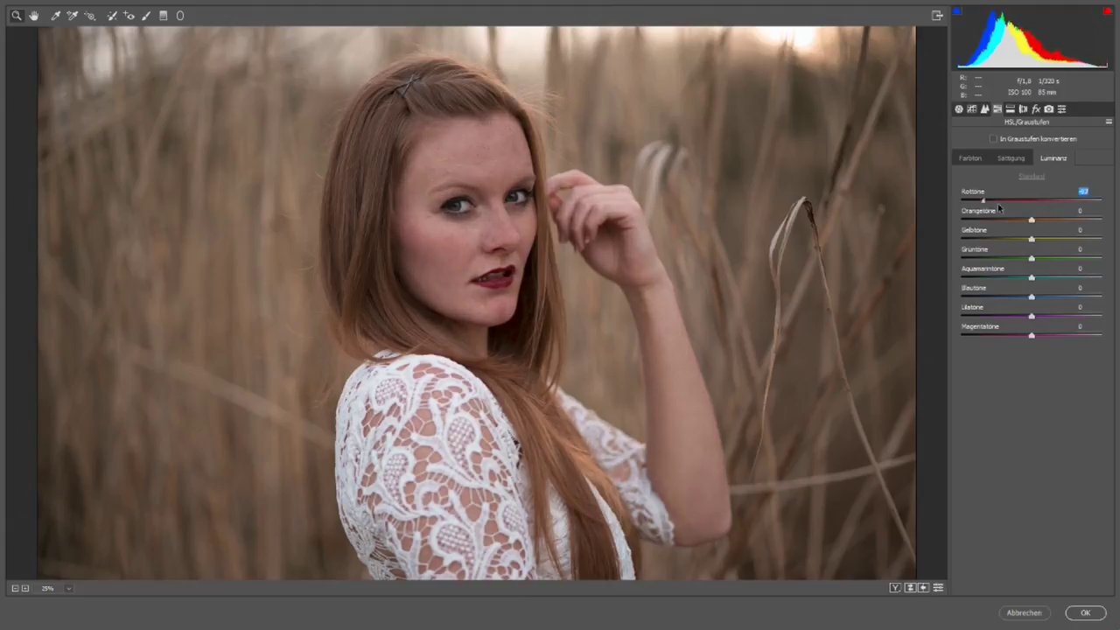
{"action": "mouse_move", "coordinate": [992, 201]}
{"action": "left_mouse_down"}
{"action": "mouse_move", "coordinate": [1038, 201]}
{"action": "mouse_move", "coordinate": [1033, 215]}
{"action": "left_mouse_up"}
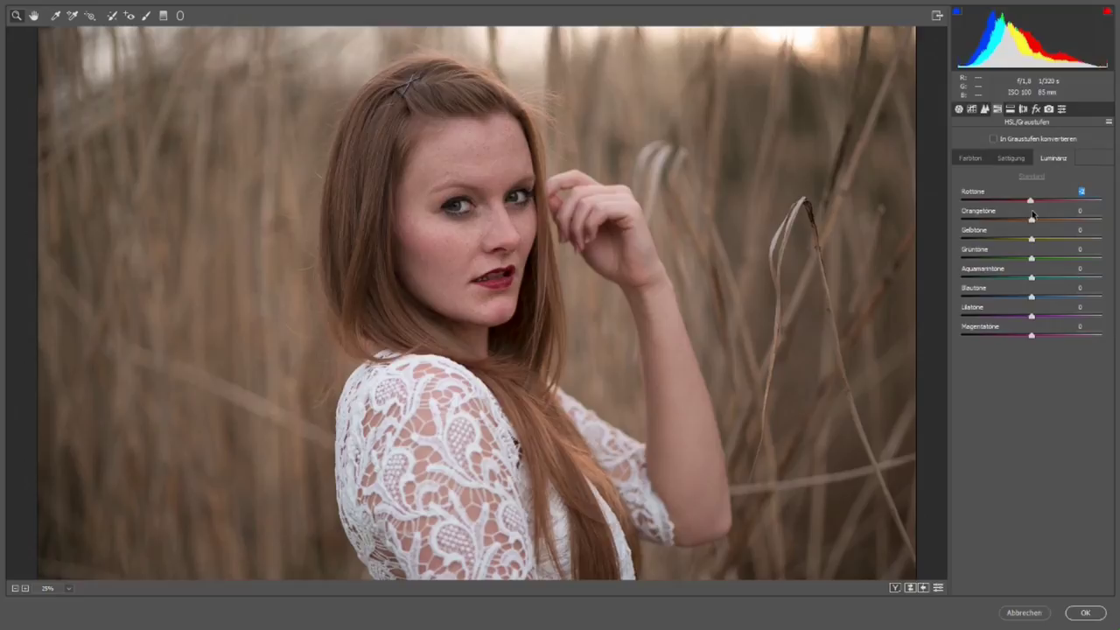
{"action": "left_click_drag", "start_coordinate": [1033, 215], "coordinate": [1033, 214]}
Step: Set orange luminance to +5 and reset yellow luminance to 0
{"action": "left_click_drag", "start_coordinate": [1031, 220], "coordinate": [1003, 221]}
{"action": "key", "text": "ctrl+z"}
{"action": "key", "text": "ctrl+z"}
{"action": "key", "text": "ctrl+z"}
{"action": "key", "text": "ctrl+z"}
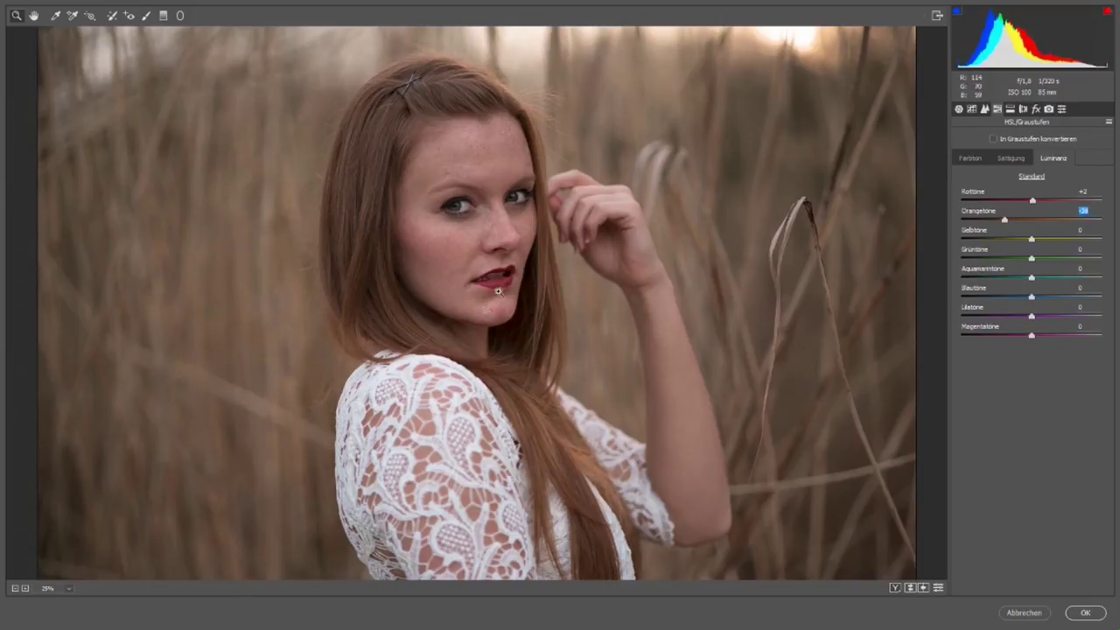
{"action": "mouse_move", "coordinate": [1007, 224]}
{"action": "left_mouse_down"}
{"action": "mouse_move", "coordinate": [1048, 237]}
{"action": "mouse_move", "coordinate": [1037, 234]}
{"action": "left_mouse_up"}
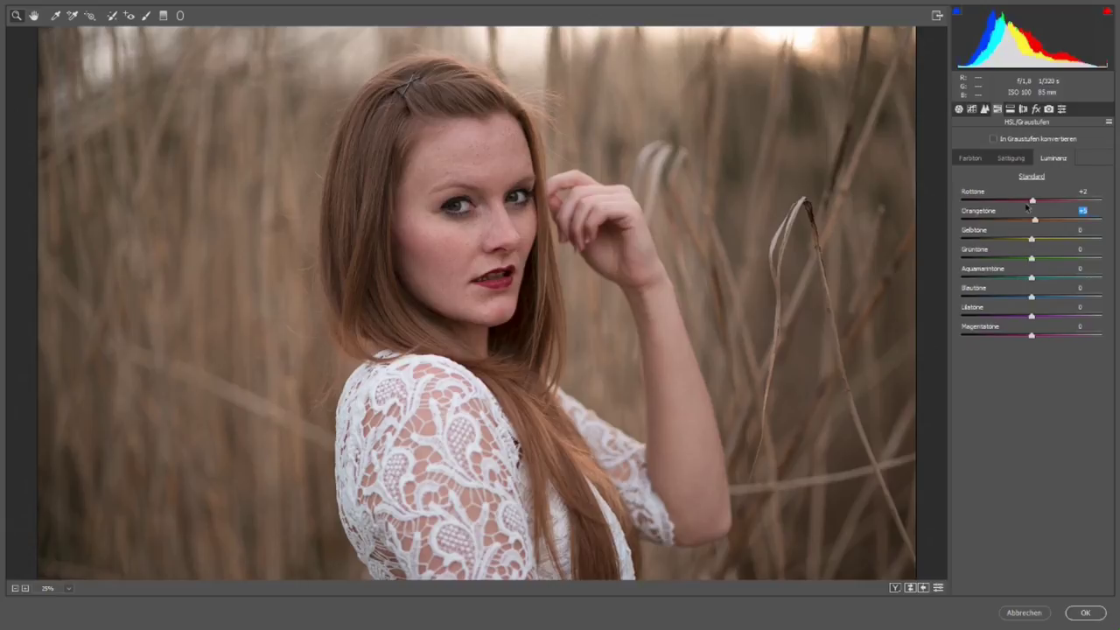
{"action": "mouse_move", "coordinate": [1037, 245]}
{"action": "left_mouse_down"}
{"action": "mouse_move", "coordinate": [1020, 248]}
{"action": "mouse_move", "coordinate": [1052, 254]}
{"action": "mouse_move", "coordinate": [1036, 251]}
{"action": "left_mouse_up"}
{"action": "type", "text": "0"}
Step: Apply the Camera Raw filter with OK and dismiss the popup to reveal the layers
{"action": "left_click", "coordinate": [1086, 613]}
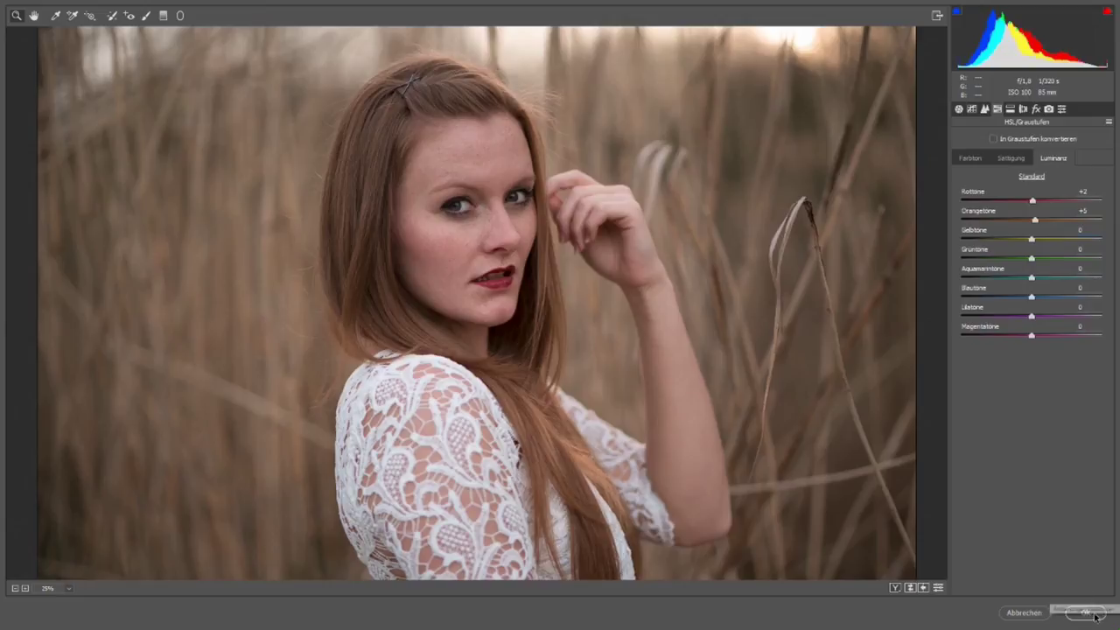
{"action": "left_click", "coordinate": [1095, 619]}
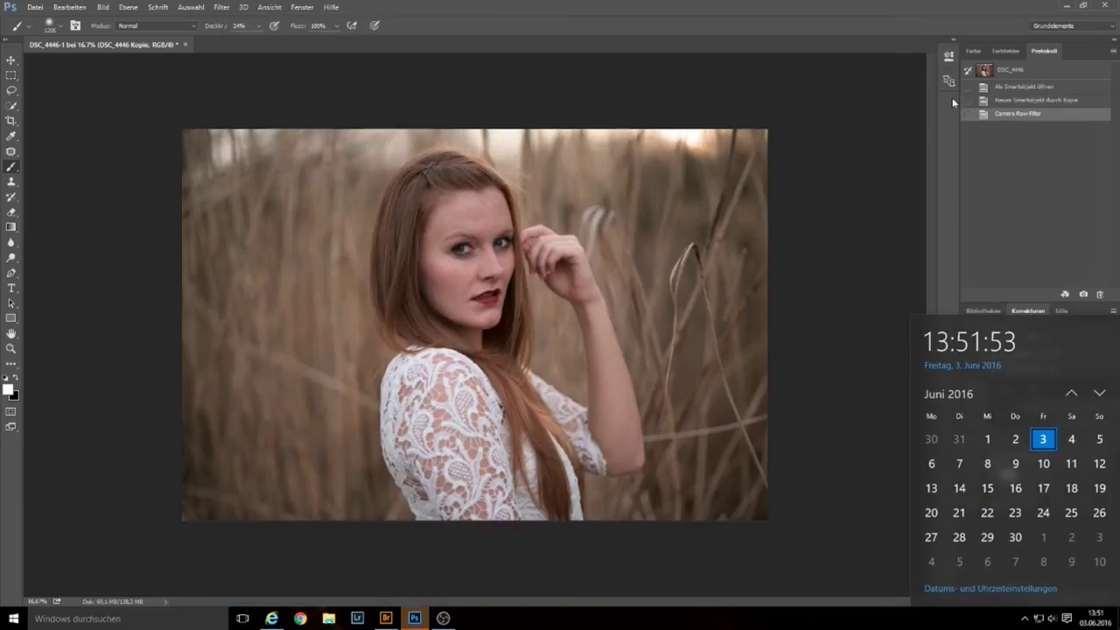
{"action": "left_click", "coordinate": [1005, 237]}
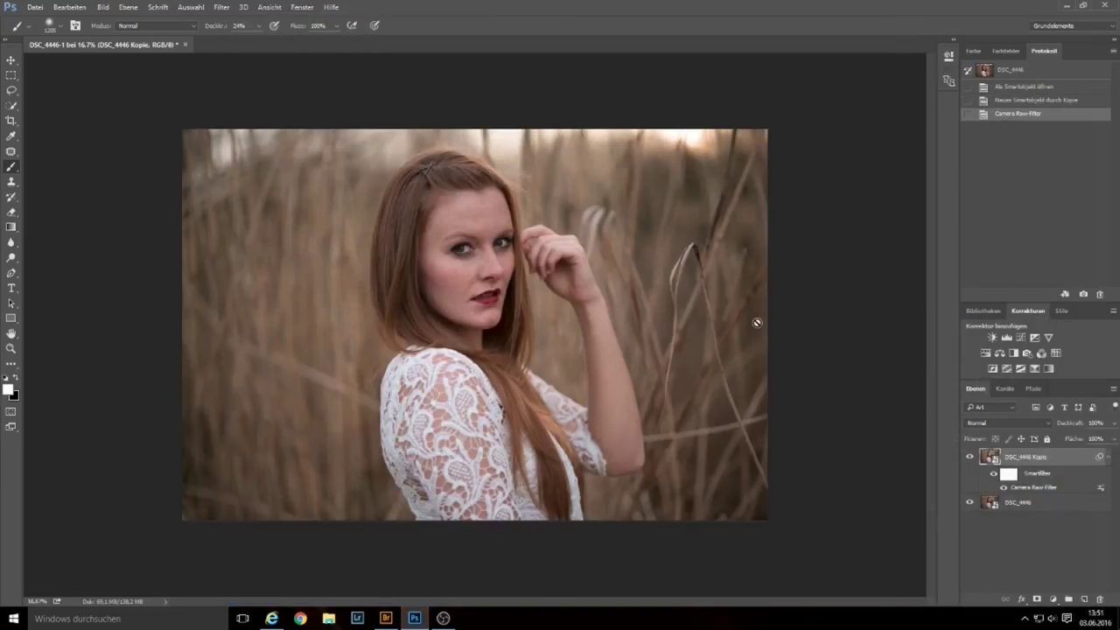